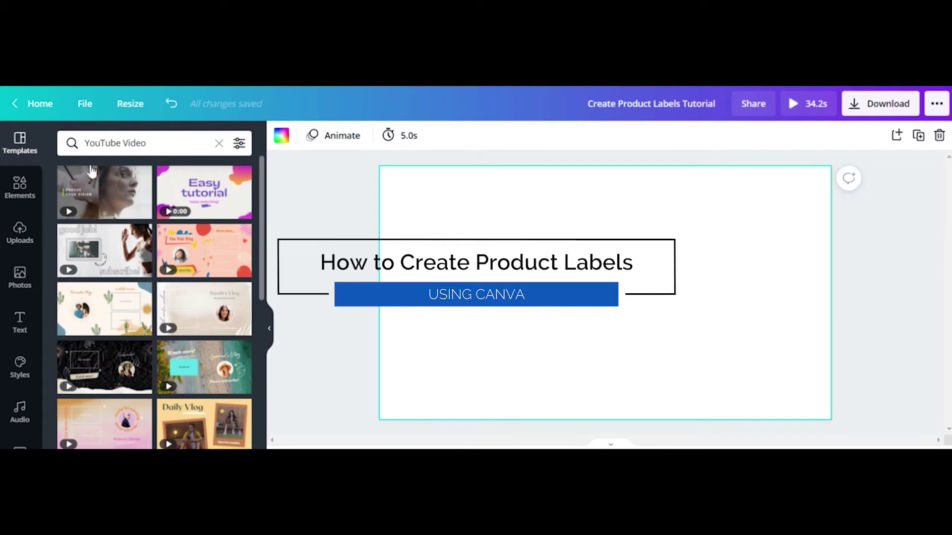
- Set the page background to the purple document colour and show the uploaded images
{"action": "left_click", "coordinate": [282, 141]}
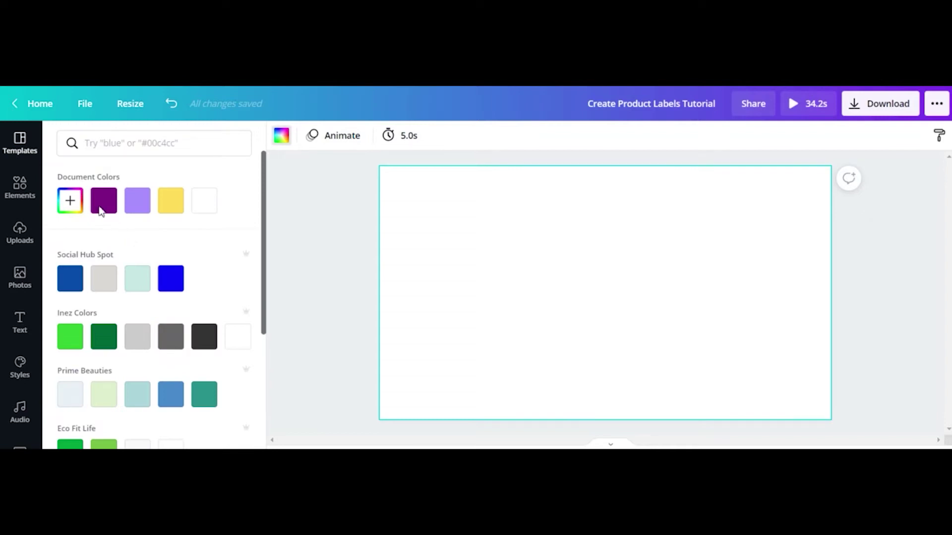
{"action": "left_click", "coordinate": [98, 208]}
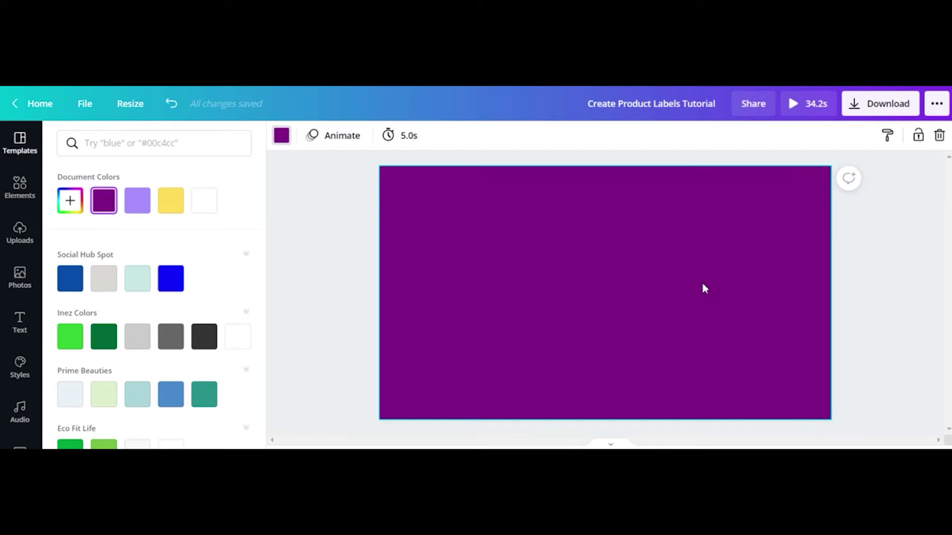
{"action": "left_click", "coordinate": [18, 237]}
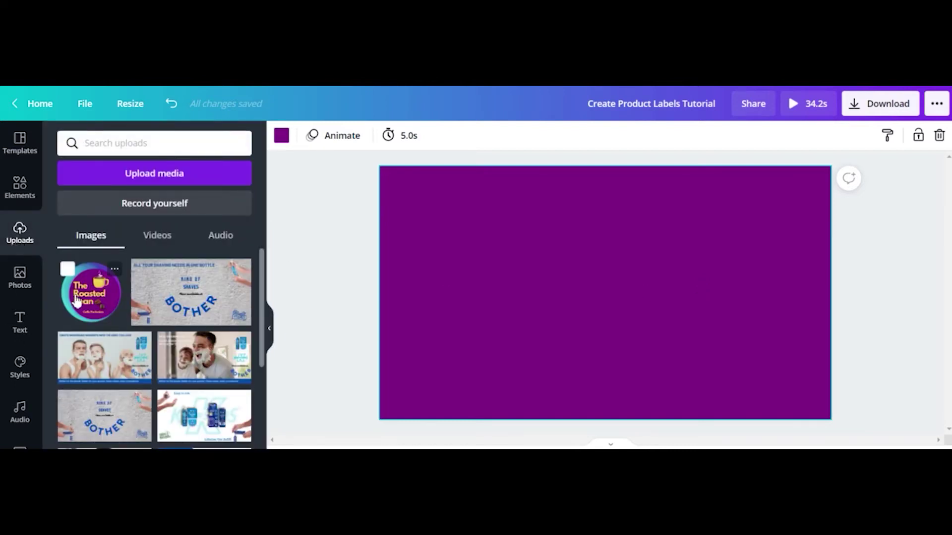
- Add The Roasted Bean logo and enlarge it to nearly fill the page height
{"action": "left_click", "coordinate": [77, 301]}
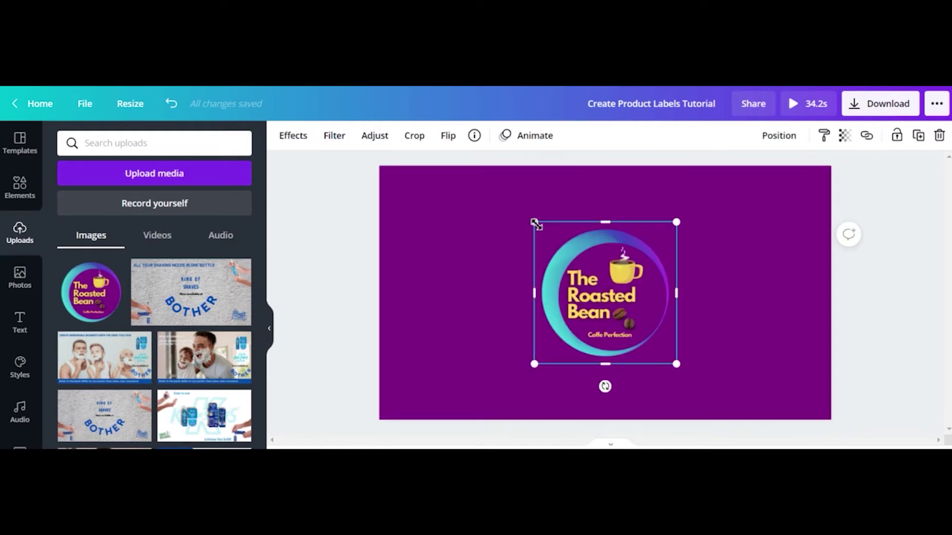
{"action": "left_click_drag", "start_coordinate": [534, 222], "coordinate": [492, 174]}
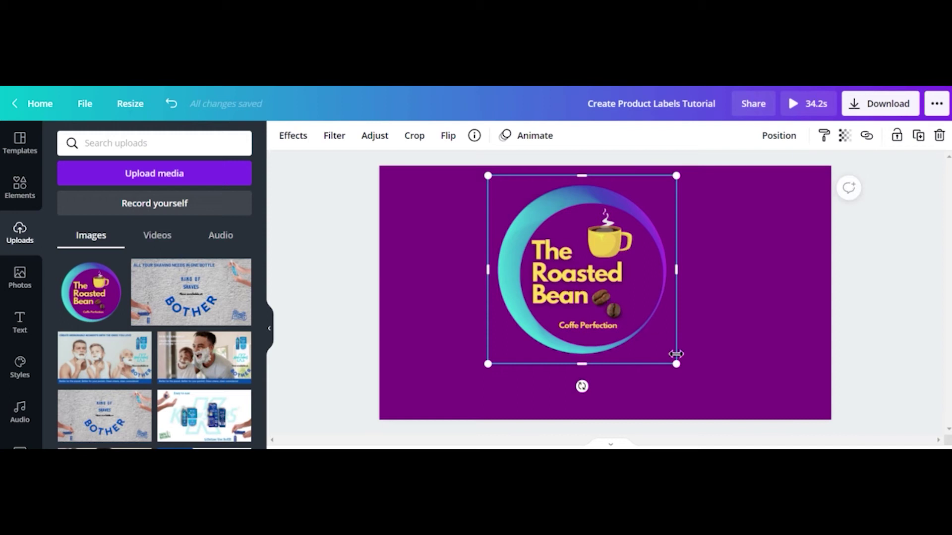
{"action": "left_click_drag", "start_coordinate": [676, 364], "coordinate": [738, 427]}
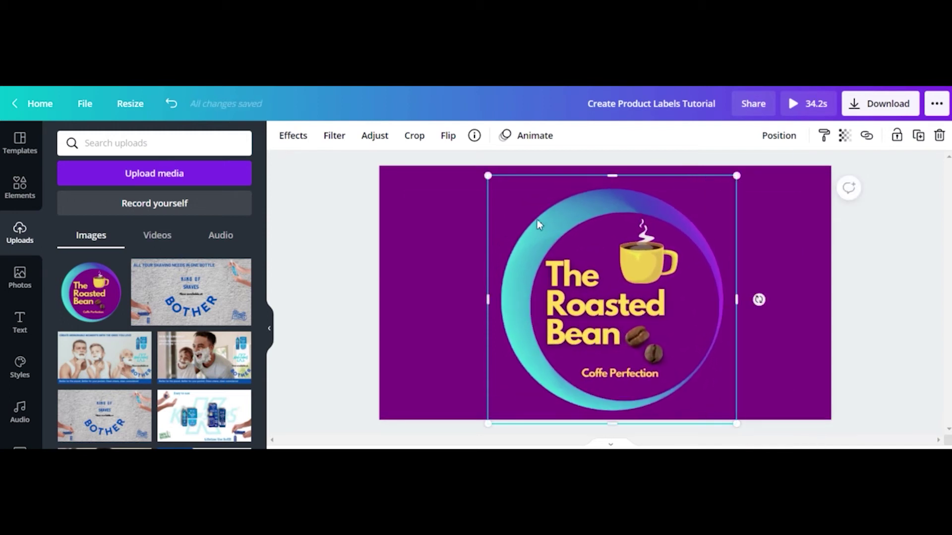
{"action": "left_click_drag", "start_coordinate": [487, 177], "coordinate": [468, 157]}
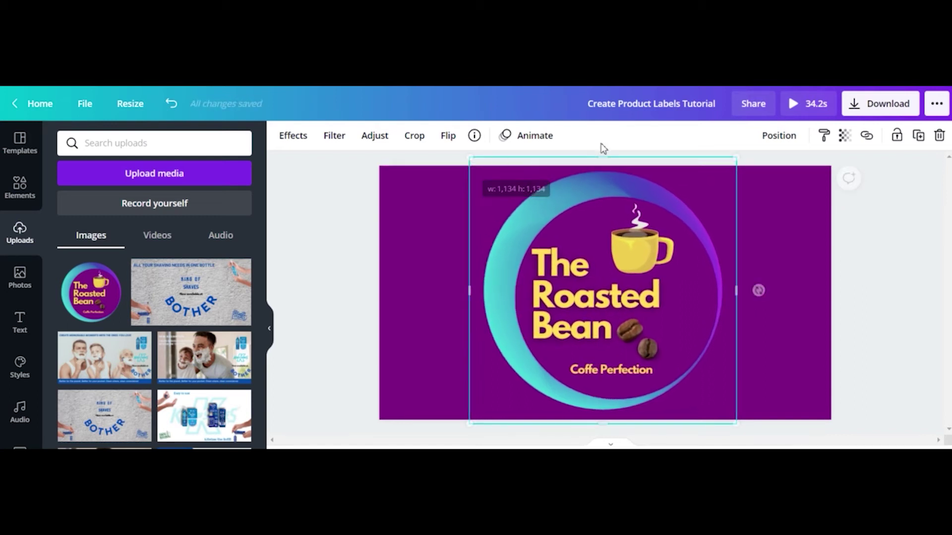
- Centre the logo horizontally and vertically on the page, then add a new empty page
{"action": "left_click", "coordinate": [777, 141]}
{"action": "left_click", "coordinate": [727, 252]}
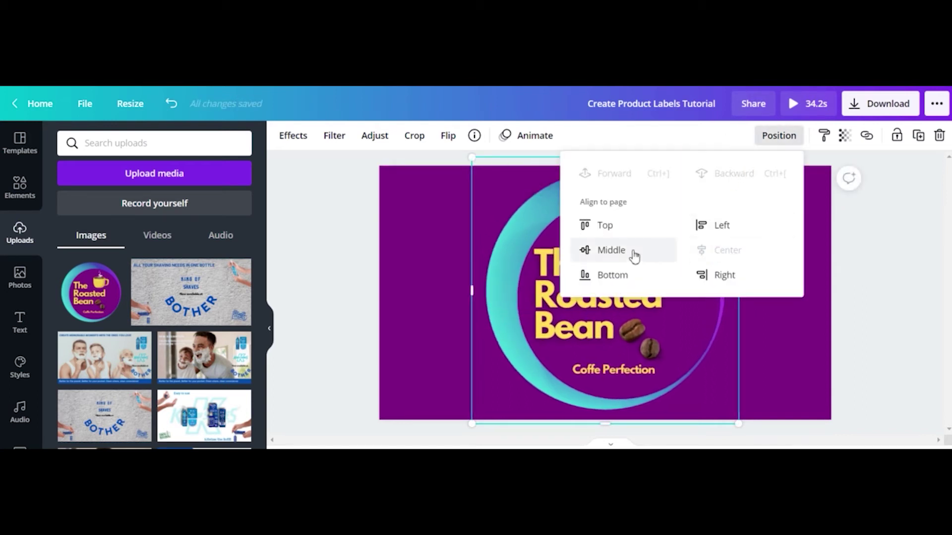
{"action": "left_click", "coordinate": [615, 249]}
{"action": "left_click", "coordinate": [420, 256]}
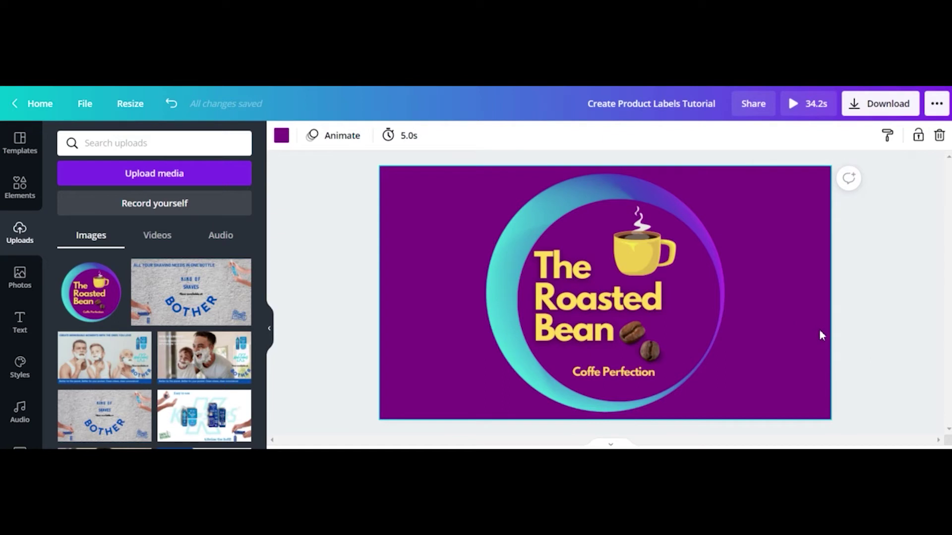
{"action": "key", "text": "ctrl+Return"}
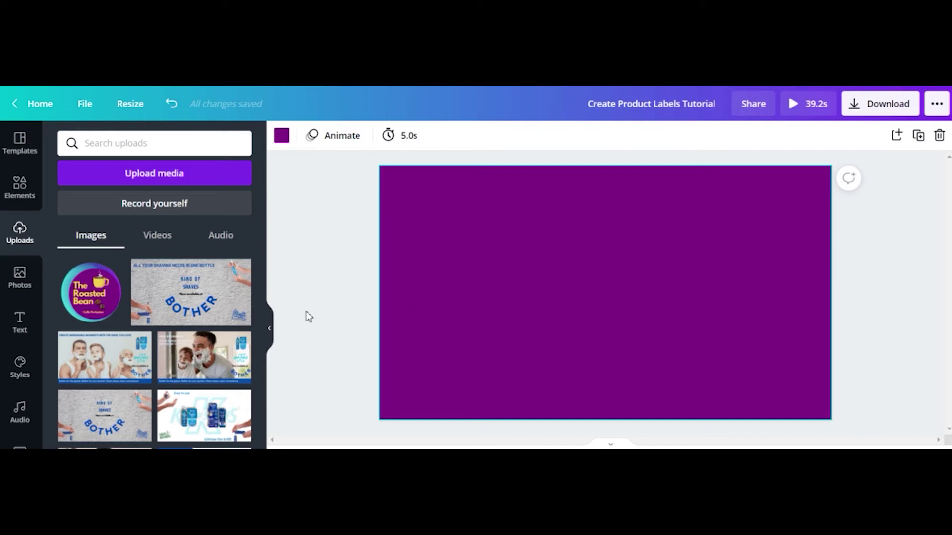
- Add a small Roasted Bean logo near the top centre of the new page
{"action": "left_click", "coordinate": [79, 295]}
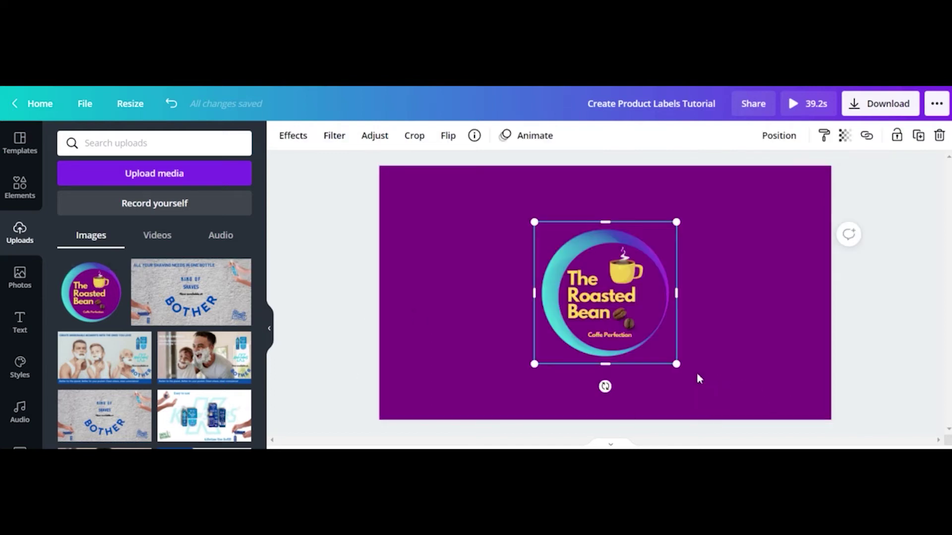
{"action": "left_click_drag", "start_coordinate": [670, 358], "coordinate": [618, 293]}
{"action": "left_click_drag", "start_coordinate": [565, 272], "coordinate": [593, 247]}
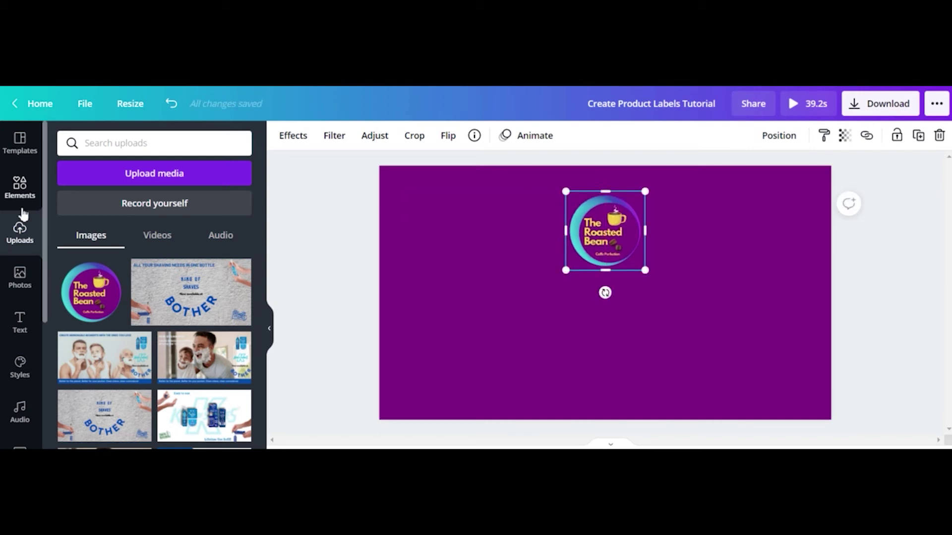
- Search Elements for 'nutri' nutrition labels and add a Nutrition Facts graphic
{"action": "left_click", "coordinate": [19, 187]}
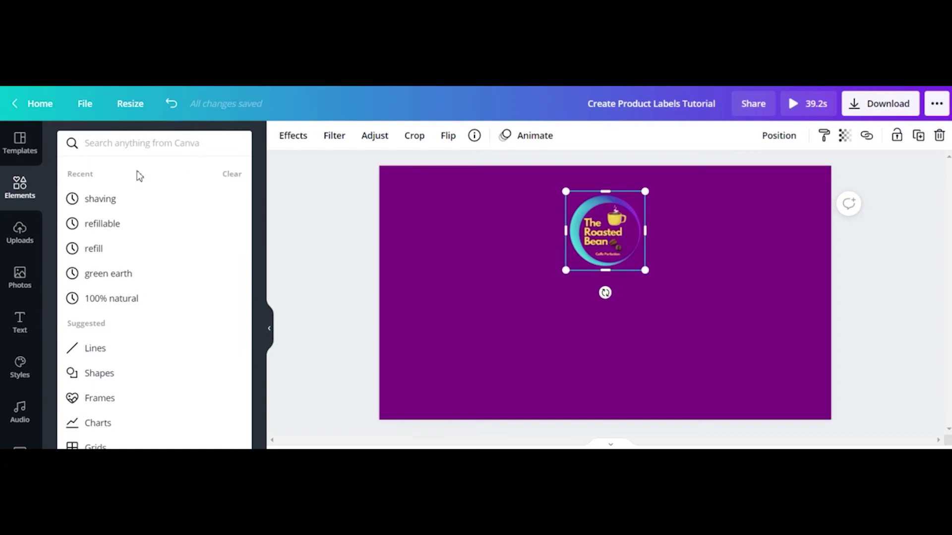
{"action": "type", "text": "nut"}
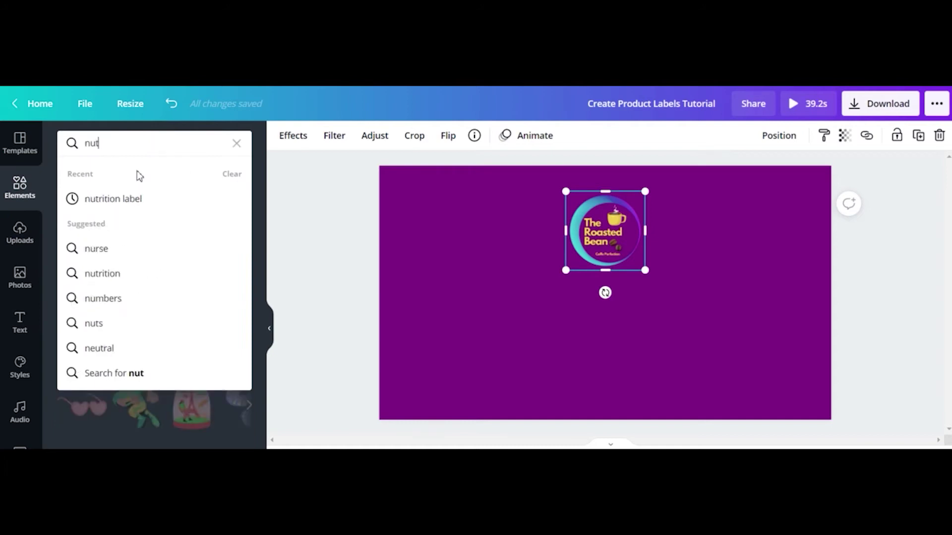
{"action": "type", "text": "ri"}
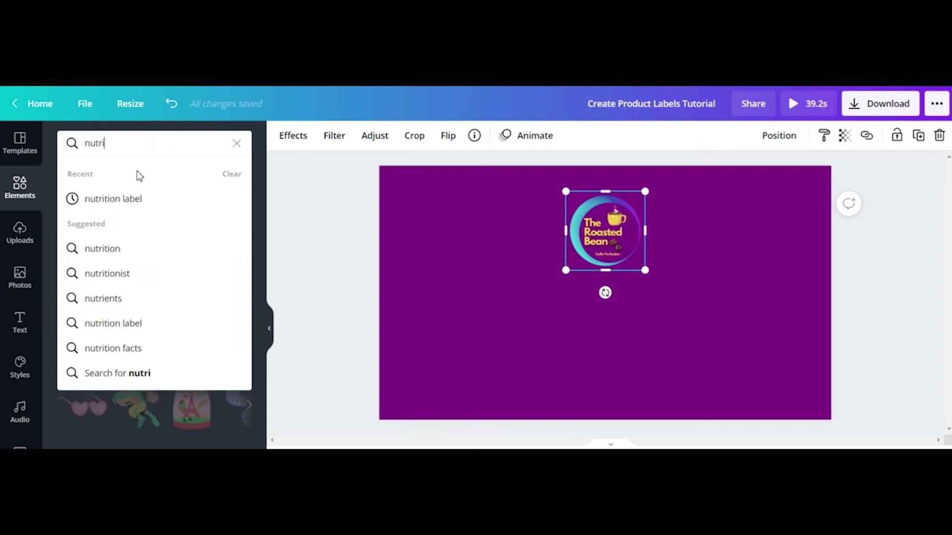
{"action": "left_click", "coordinate": [118, 203]}
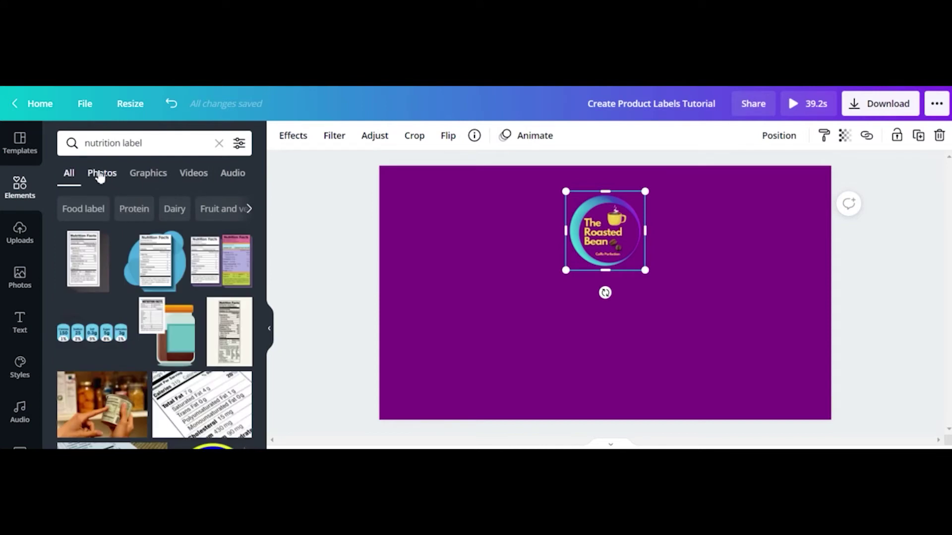
{"action": "left_click", "coordinate": [232, 332]}
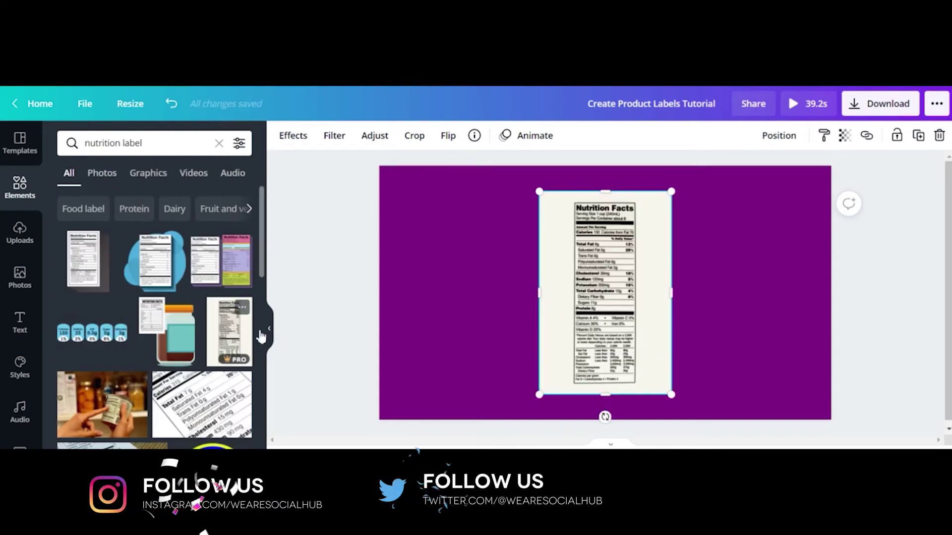
- Remove the Nutrition Facts graphic's background, shrink it and set it beneath the logo
{"action": "left_click", "coordinate": [294, 136]}
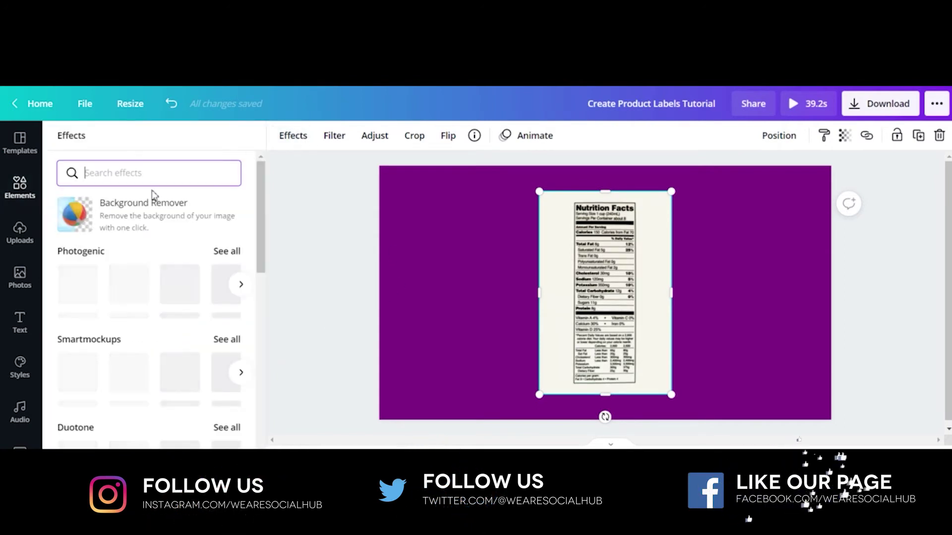
{"action": "left_click", "coordinate": [113, 227]}
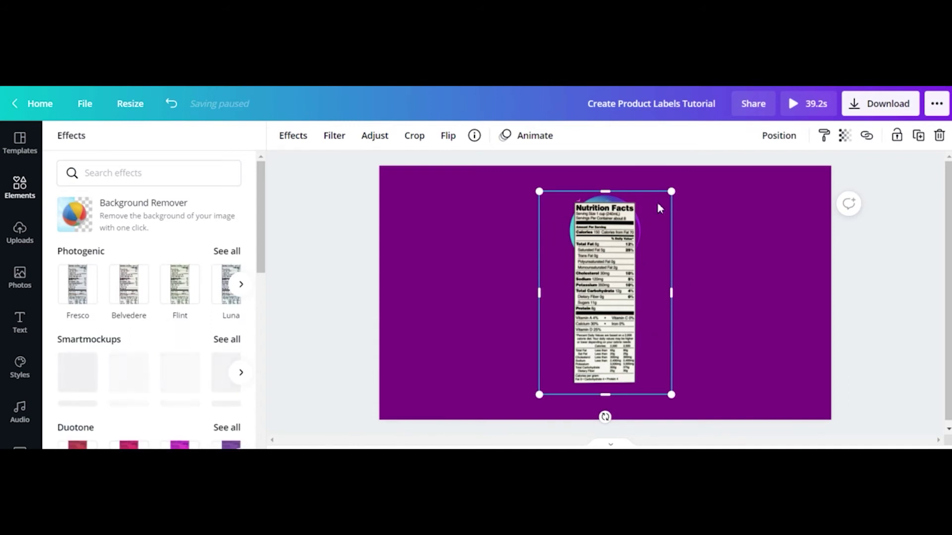
{"action": "left_click_drag", "start_coordinate": [671, 191], "coordinate": [636, 245]}
{"action": "left_click_drag", "start_coordinate": [607, 335], "coordinate": [625, 360]}
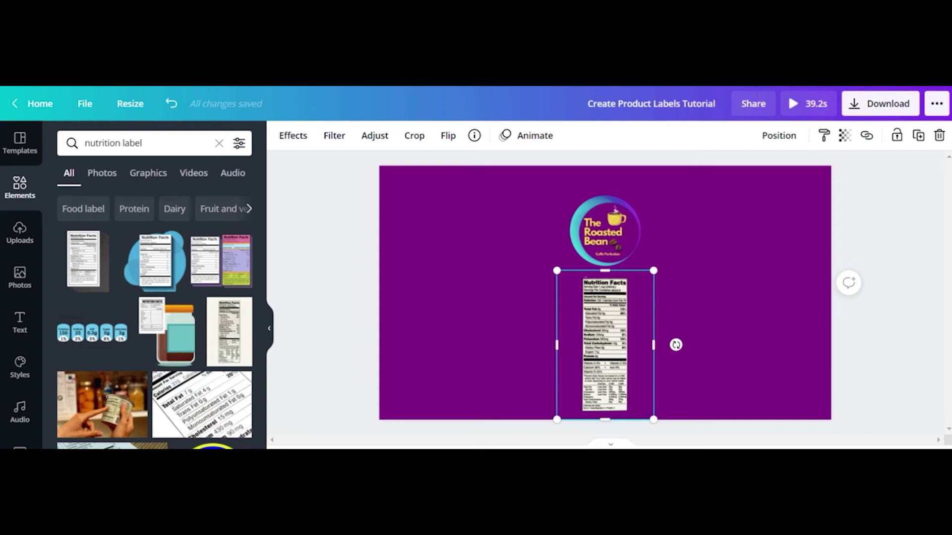
{"action": "left_click", "coordinate": [777, 390]}
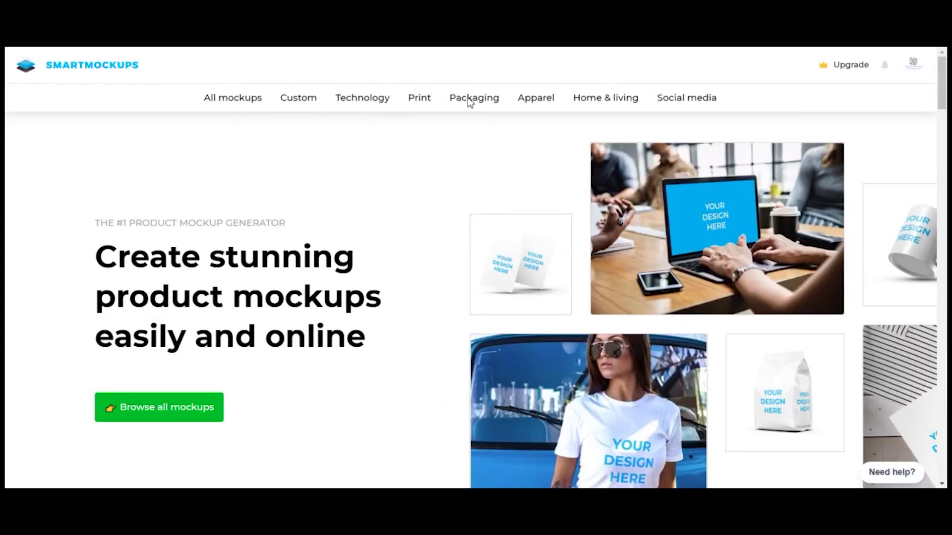
- Open the 'Coffee bag with matte, glossy and metallic finish' mockup from Packaging > Food
{"action": "mouse_move", "coordinate": [472, 115]}
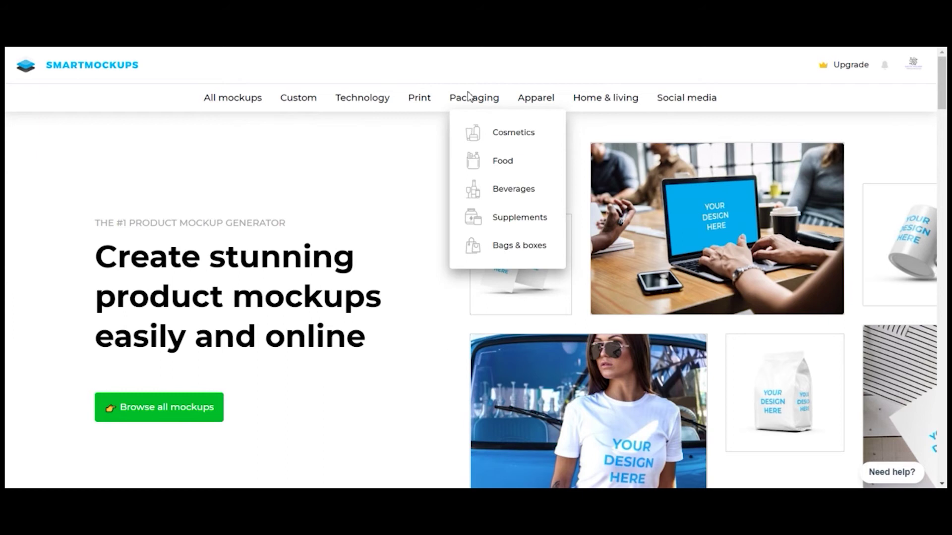
{"action": "left_click", "coordinate": [503, 161]}
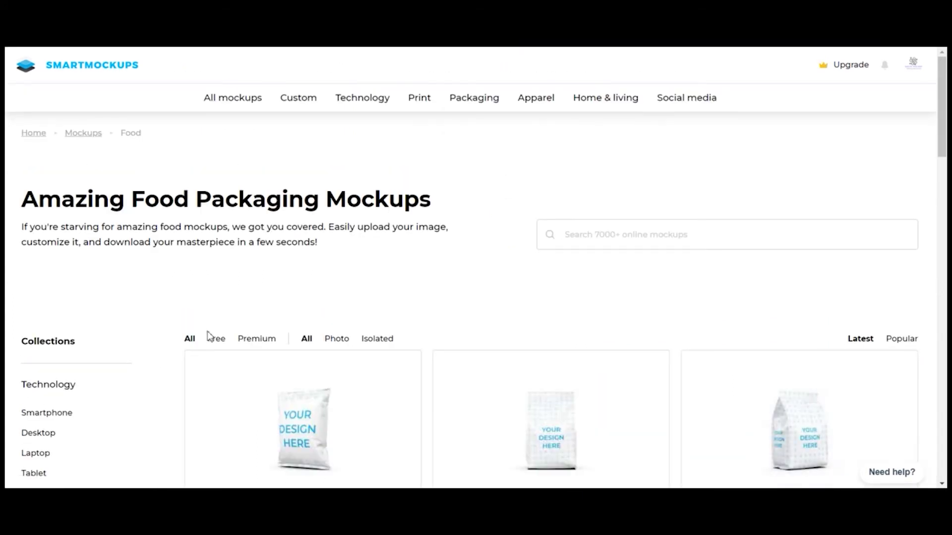
{"action": "scroll", "coordinate": [823, 260], "scroll_direction": "down", "scroll_amount": 3}
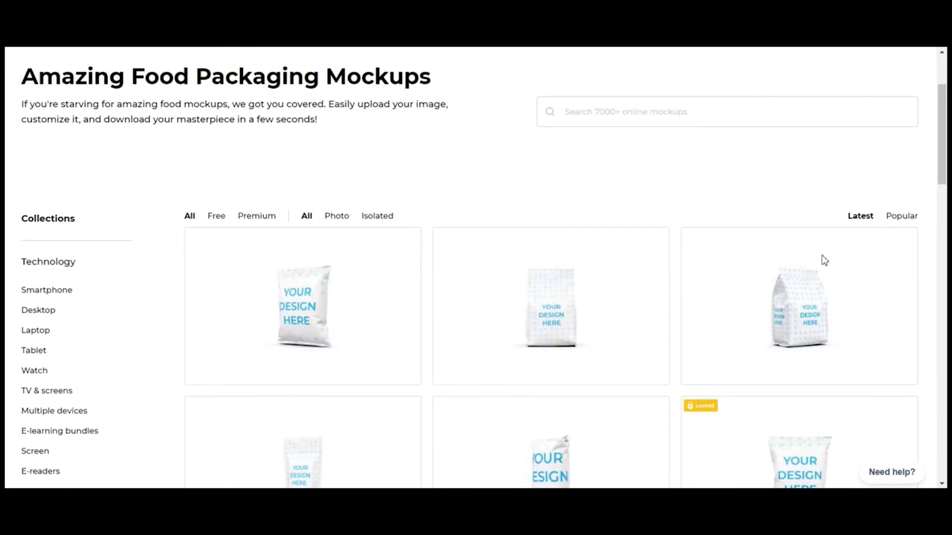
{"action": "scroll", "coordinate": [644, 189], "scroll_direction": "down", "scroll_amount": 1}
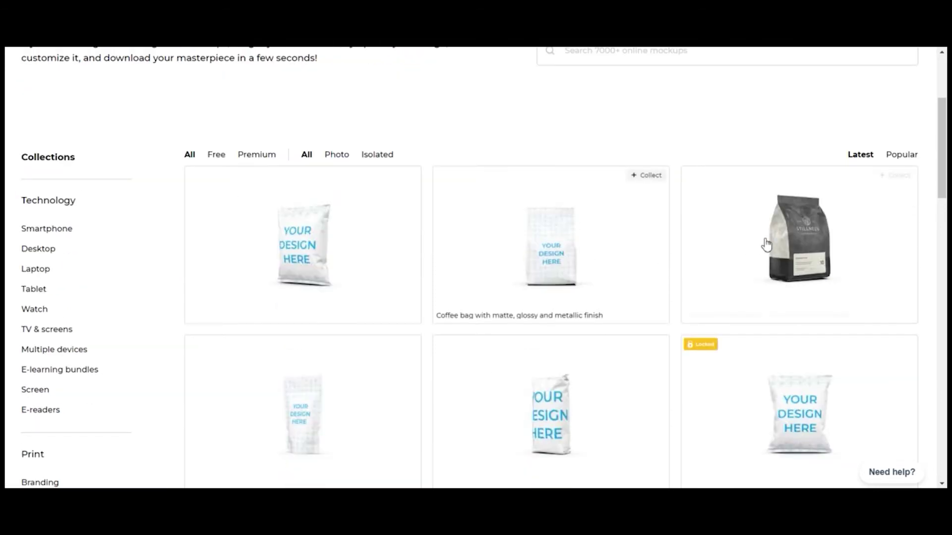
{"action": "left_click", "coordinate": [791, 251]}
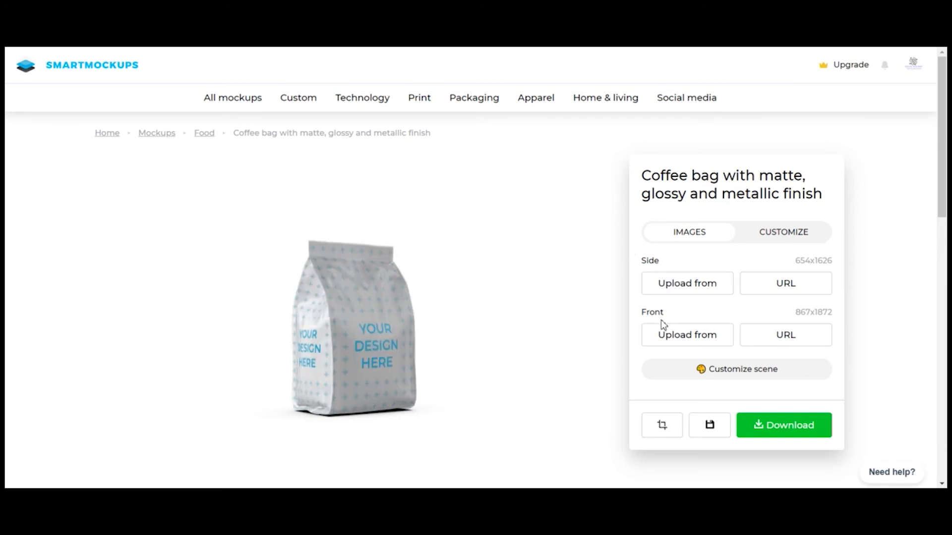
- Upload the nutrition-panel design from the computer as the coffee bag's side image
{"action": "left_click", "coordinate": [689, 290]}
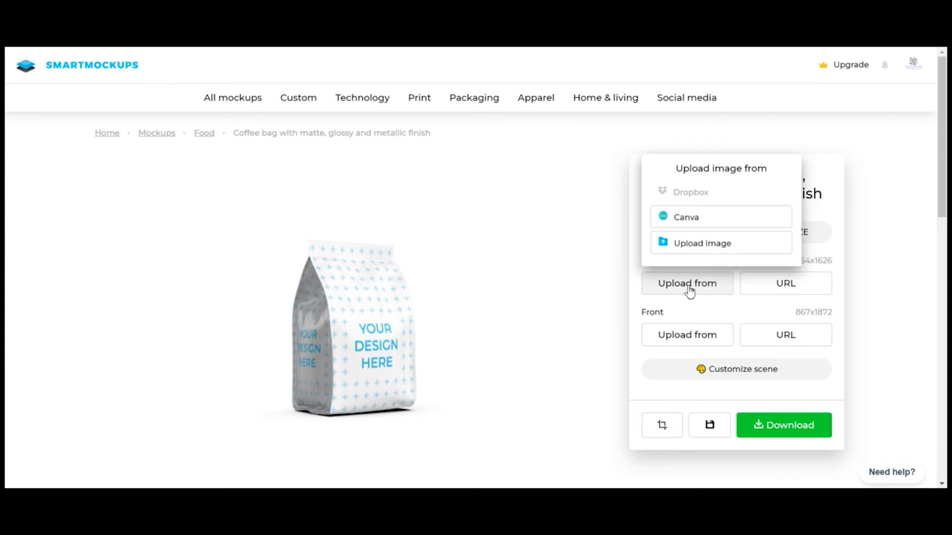
{"action": "left_click", "coordinate": [679, 246]}
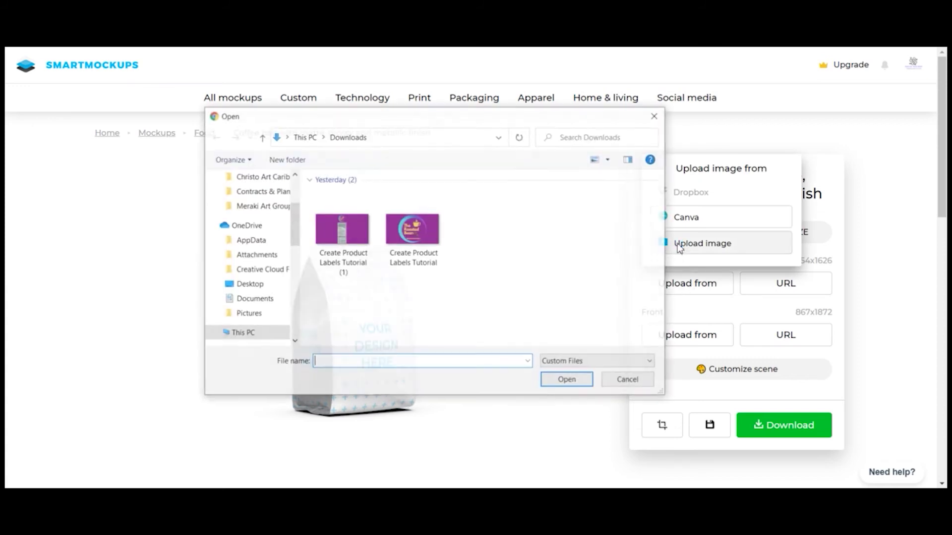
{"action": "left_click", "coordinate": [330, 242]}
{"action": "left_click", "coordinate": [566, 381]}
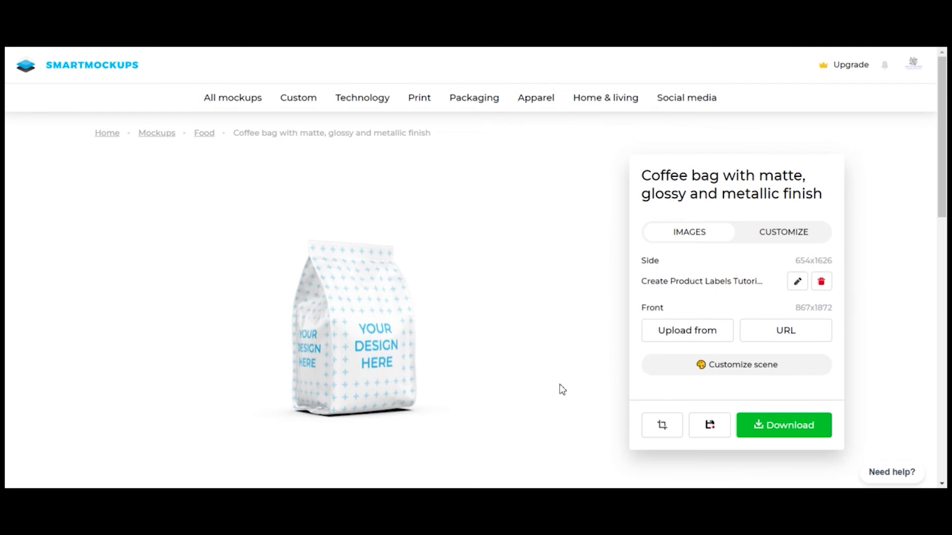
- Upload the 'Create Product Labels Tutorial' logo design as the bag's front image
{"action": "left_click", "coordinate": [683, 337]}
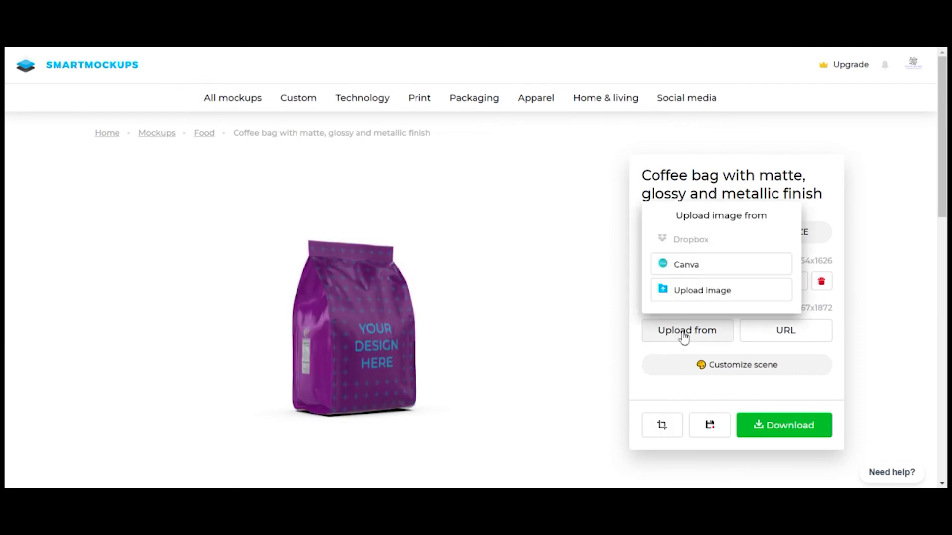
{"action": "left_click", "coordinate": [685, 296]}
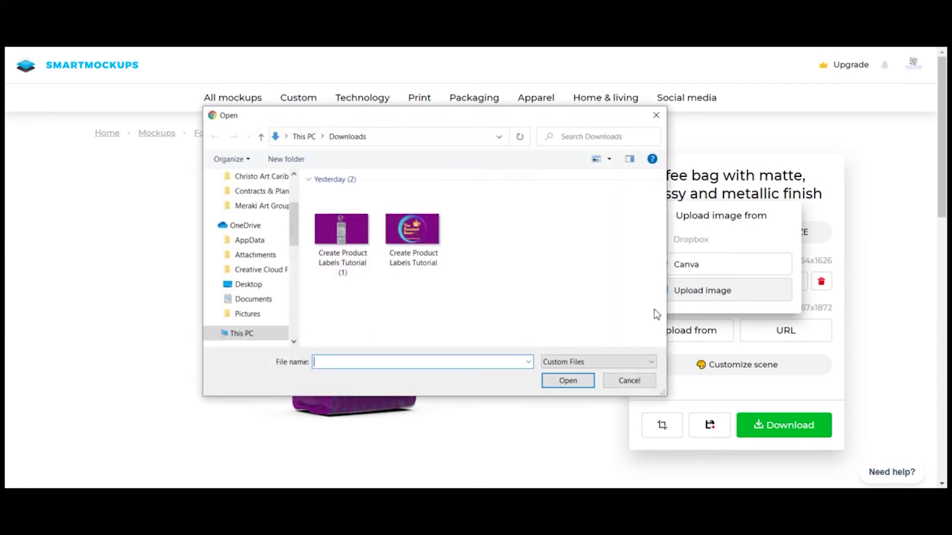
{"action": "left_click", "coordinate": [408, 235]}
{"action": "left_click", "coordinate": [576, 384]}
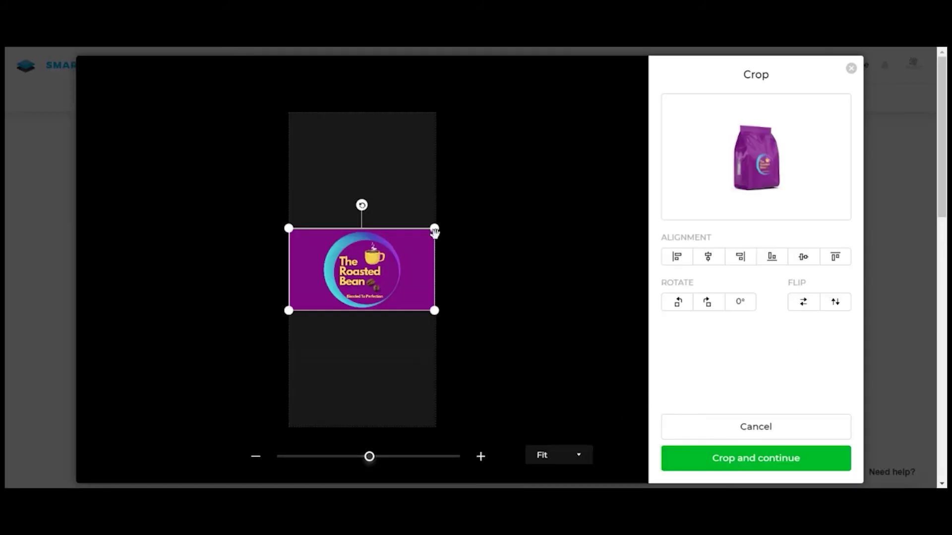
- Enlarge the logo design in the crop frame, centre it horizontally and apply the crop
{"action": "left_click_drag", "start_coordinate": [433, 228], "coordinate": [460, 214]}
{"action": "left_click_drag", "start_coordinate": [296, 313], "coordinate": [244, 336]}
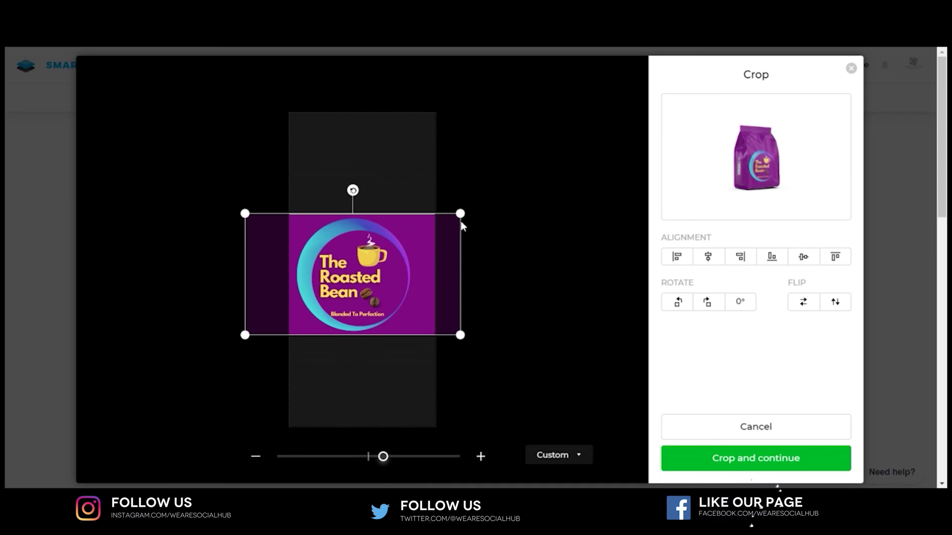
{"action": "left_click_drag", "start_coordinate": [461, 212], "coordinate": [483, 192]}
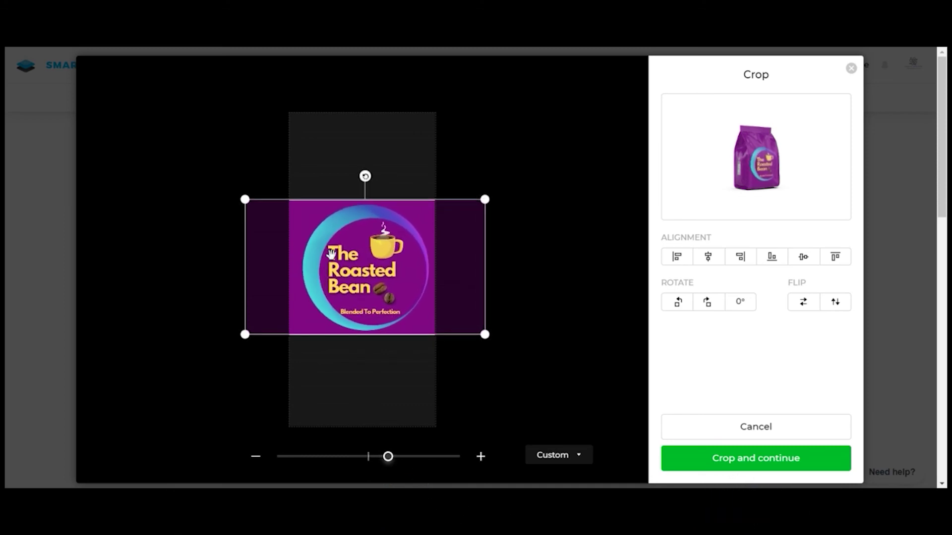
{"action": "left_click_drag", "start_coordinate": [247, 337], "coordinate": [231, 339]}
{"action": "left_click", "coordinate": [707, 256]}
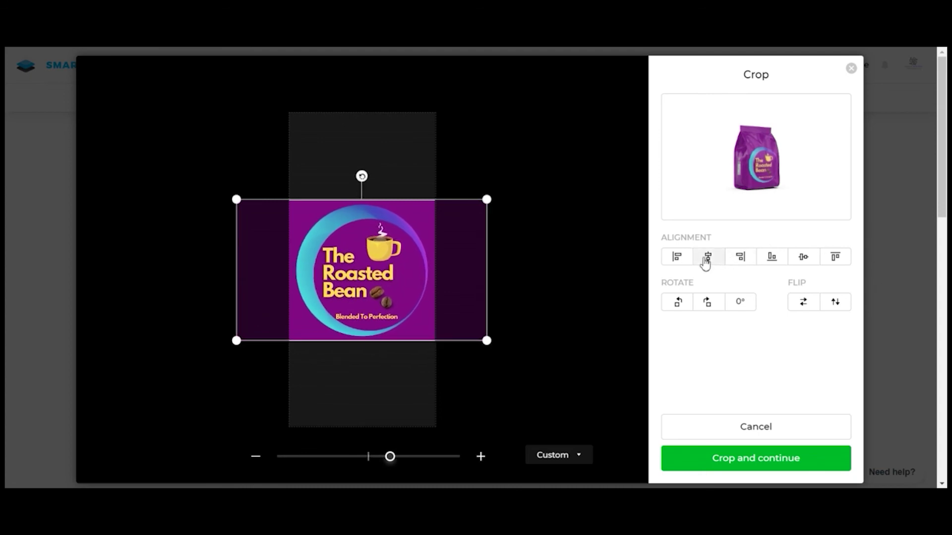
{"action": "left_click", "coordinate": [731, 461]}
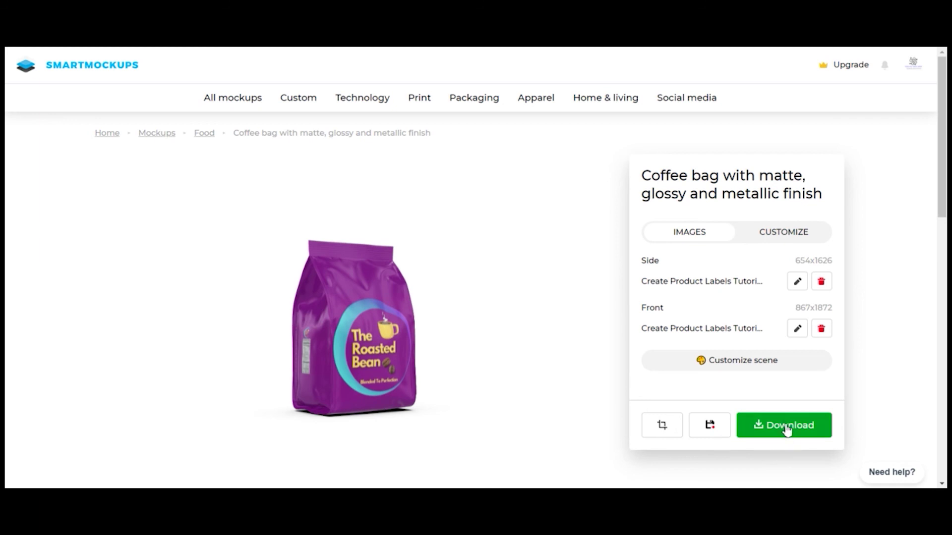
- Download the coffee bag mockup at Medium quality (1280x853)
{"action": "left_click", "coordinate": [787, 429]}
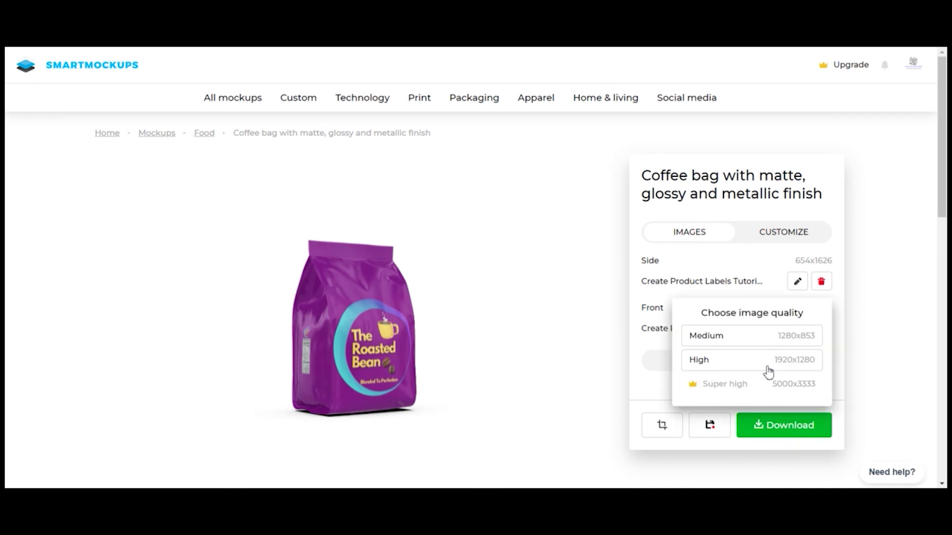
{"action": "left_click", "coordinate": [784, 340]}
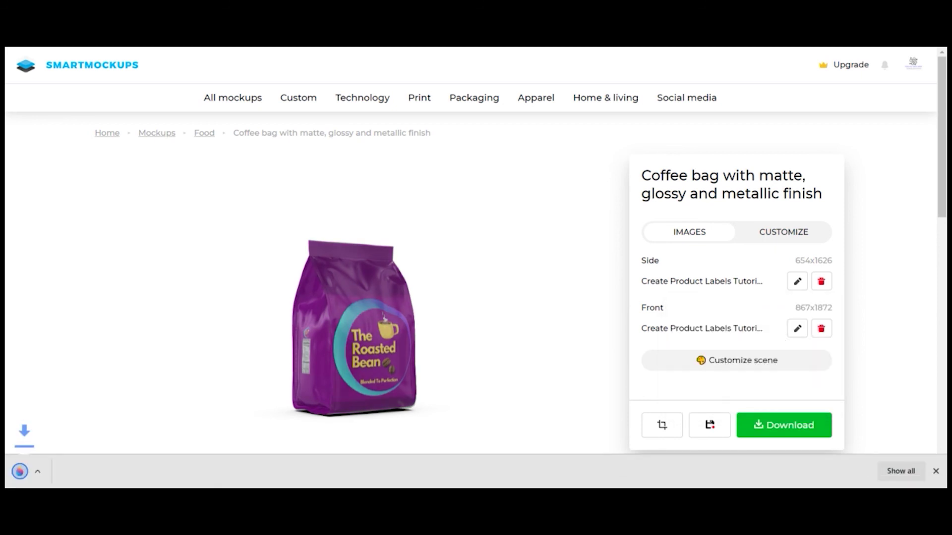